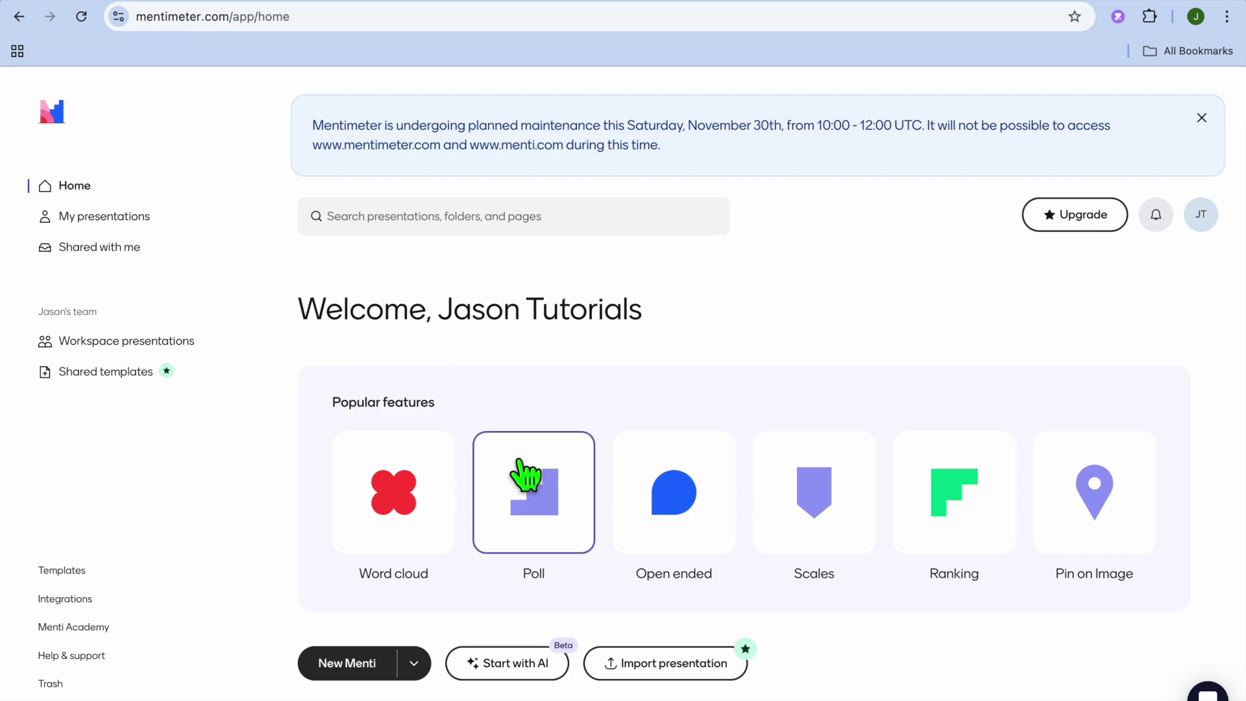
Browse the poll templates under Popular features and start from a blank poll.
click(528, 495)
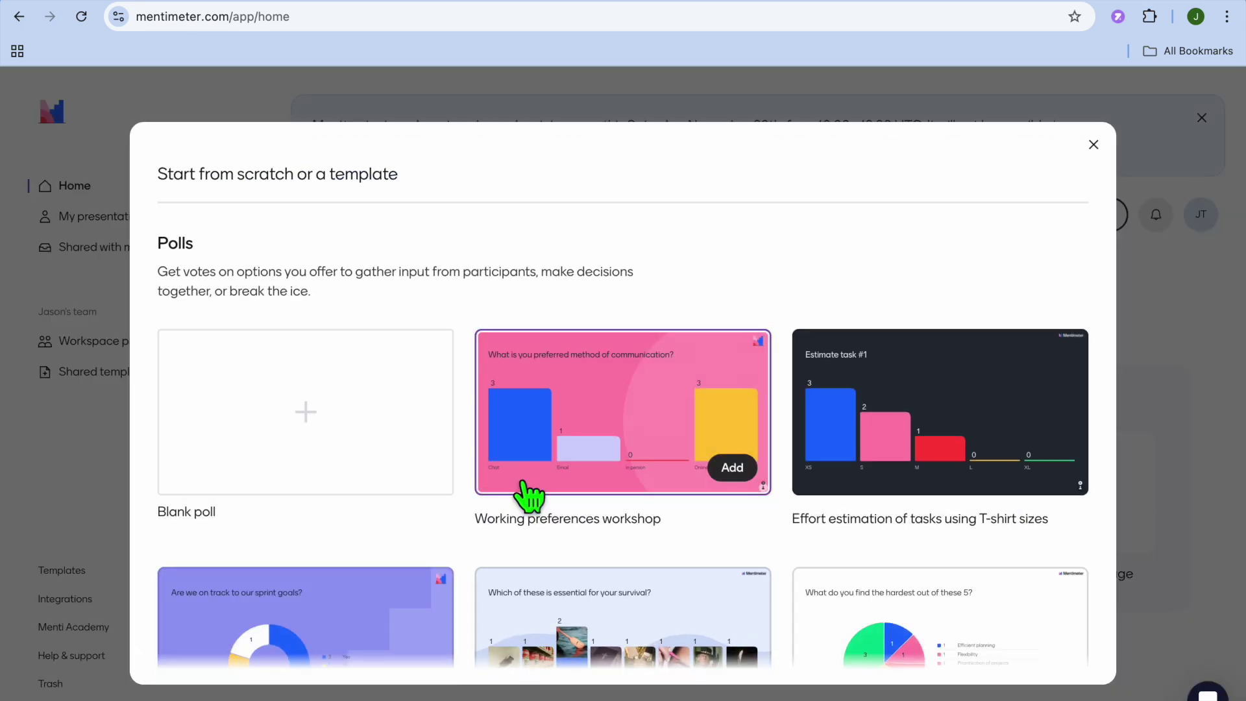
scroll(529, 494, down, 1)
scroll(529, 497, down, 3)
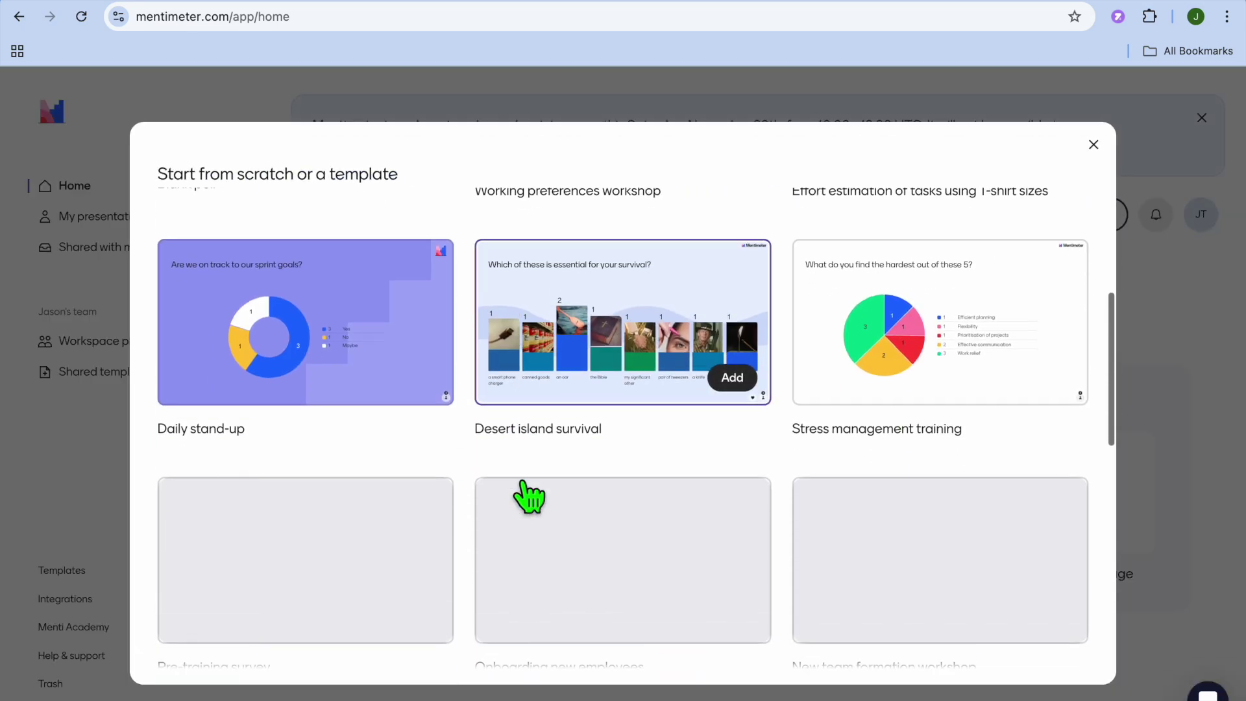
scroll(529, 498, down, 2)
scroll(528, 499, down, 1)
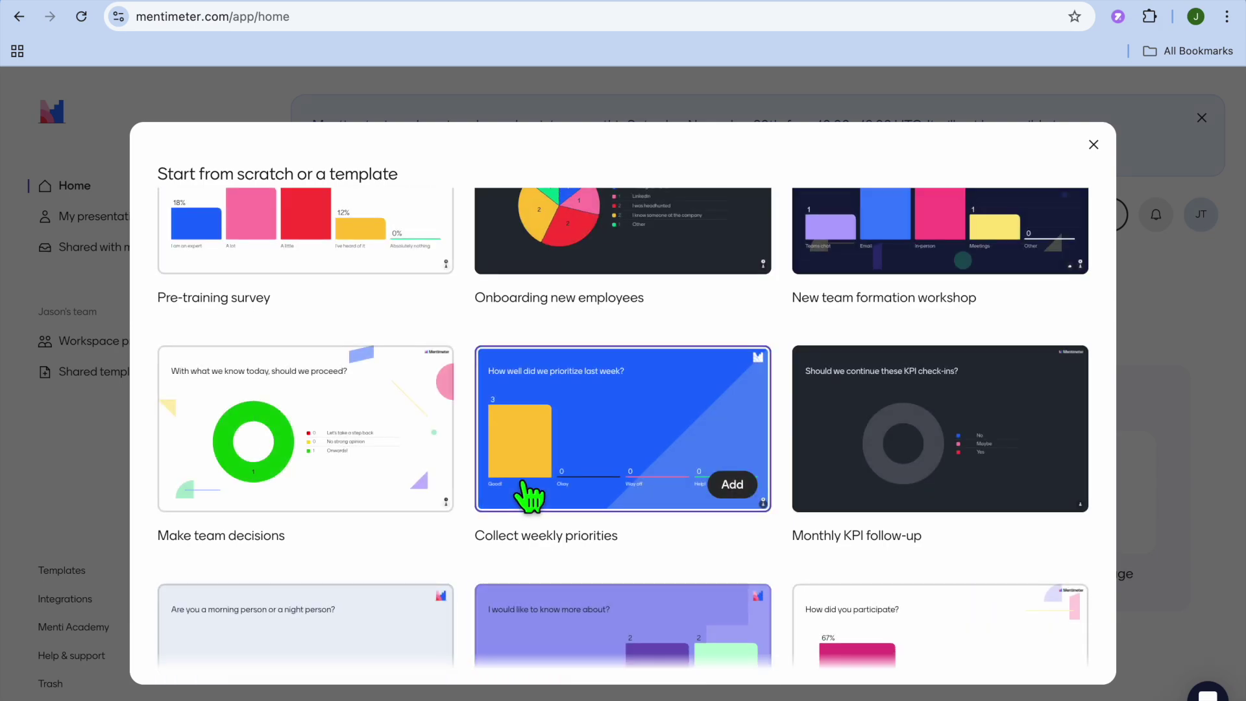
scroll(529, 499, up, 1)
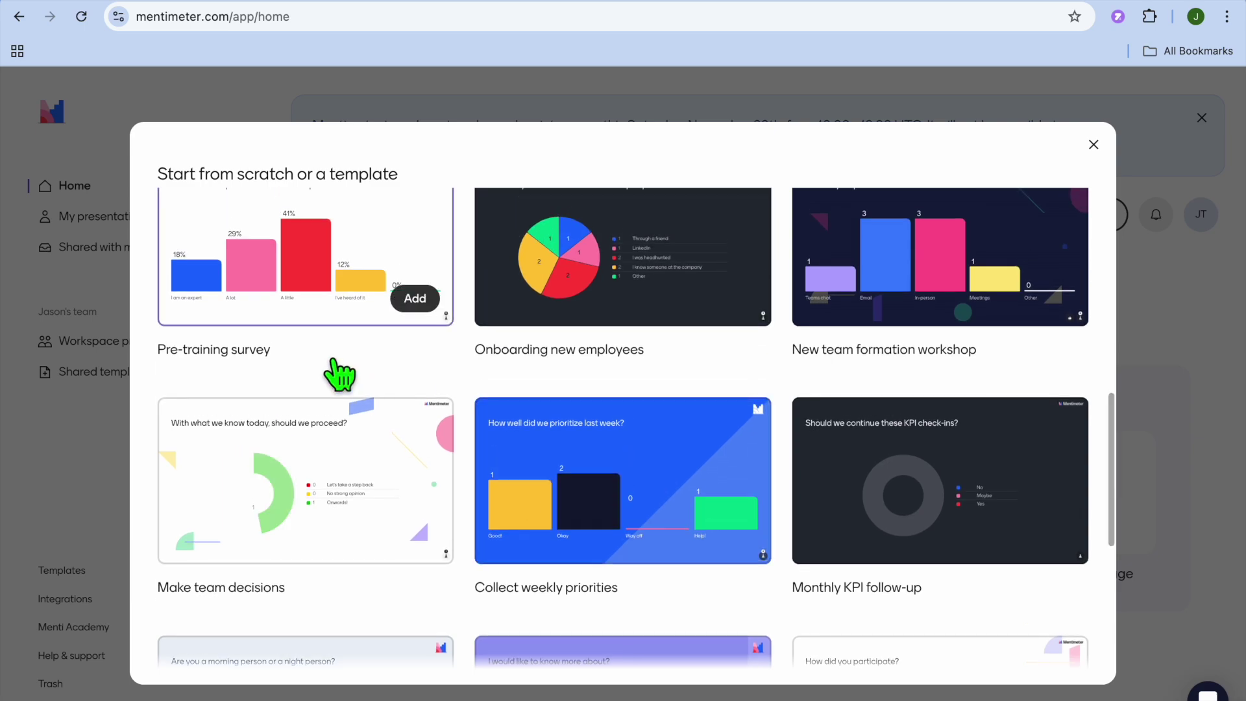
mouse_move(623, 256)
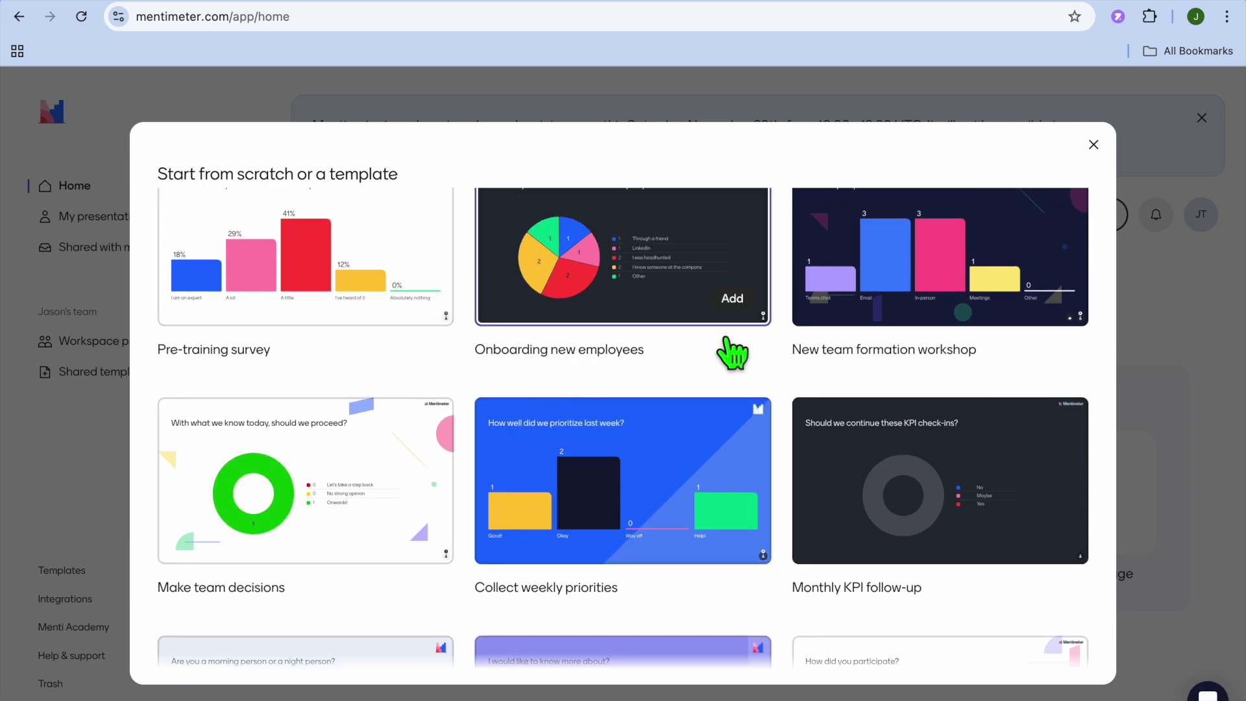
scroll(733, 353, down, 1)
scroll(732, 352, down, 4)
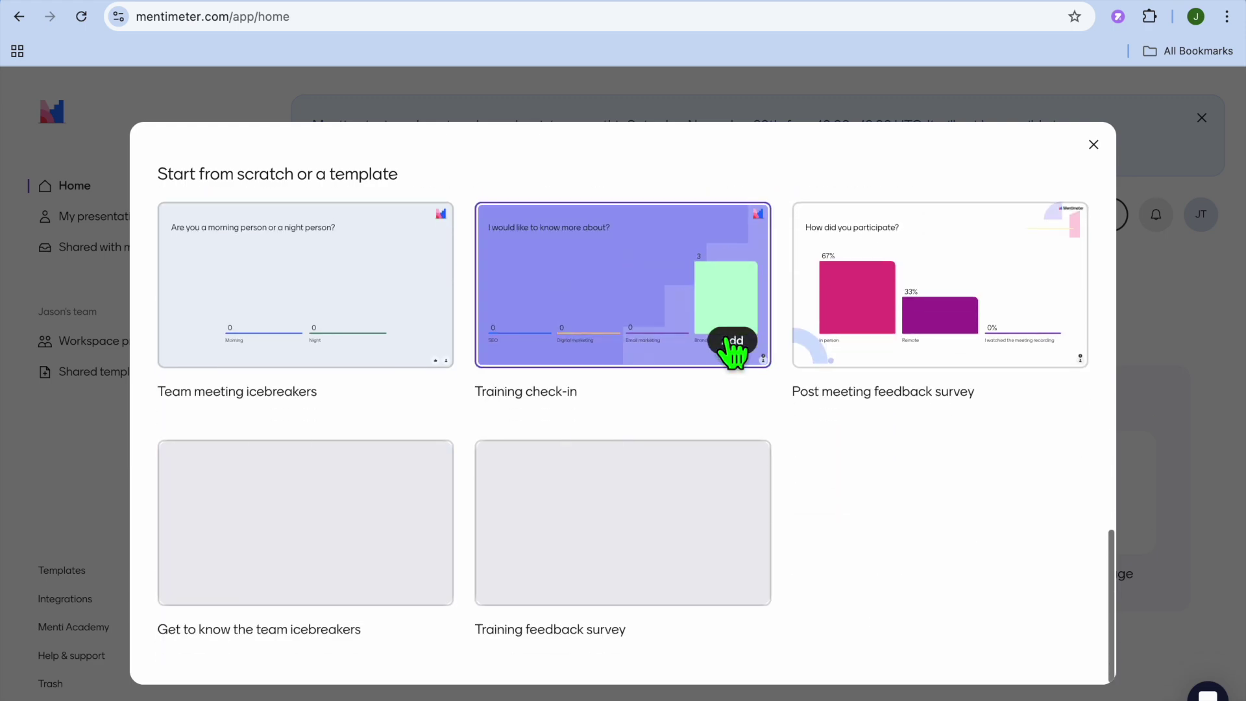
scroll(732, 352, up, 5)
scroll(732, 352, up, 1)
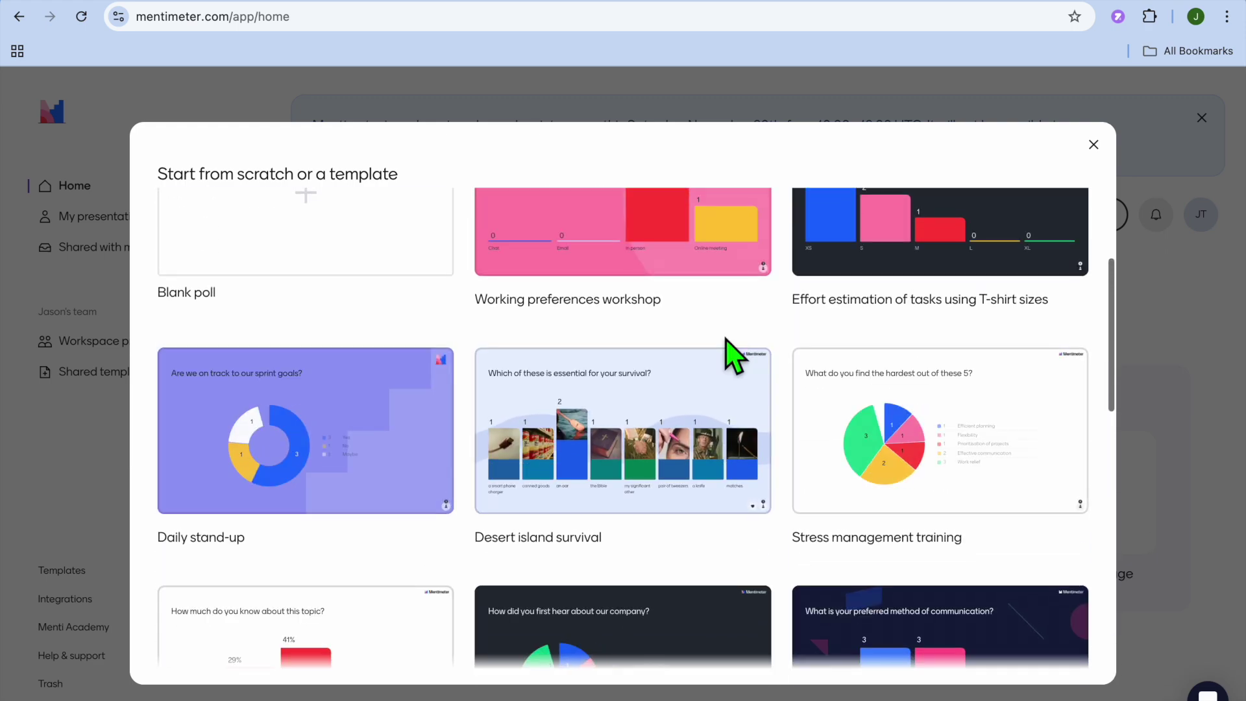
scroll(732, 352, up, 1)
scroll(732, 353, down, 1)
scroll(732, 353, down, 5)
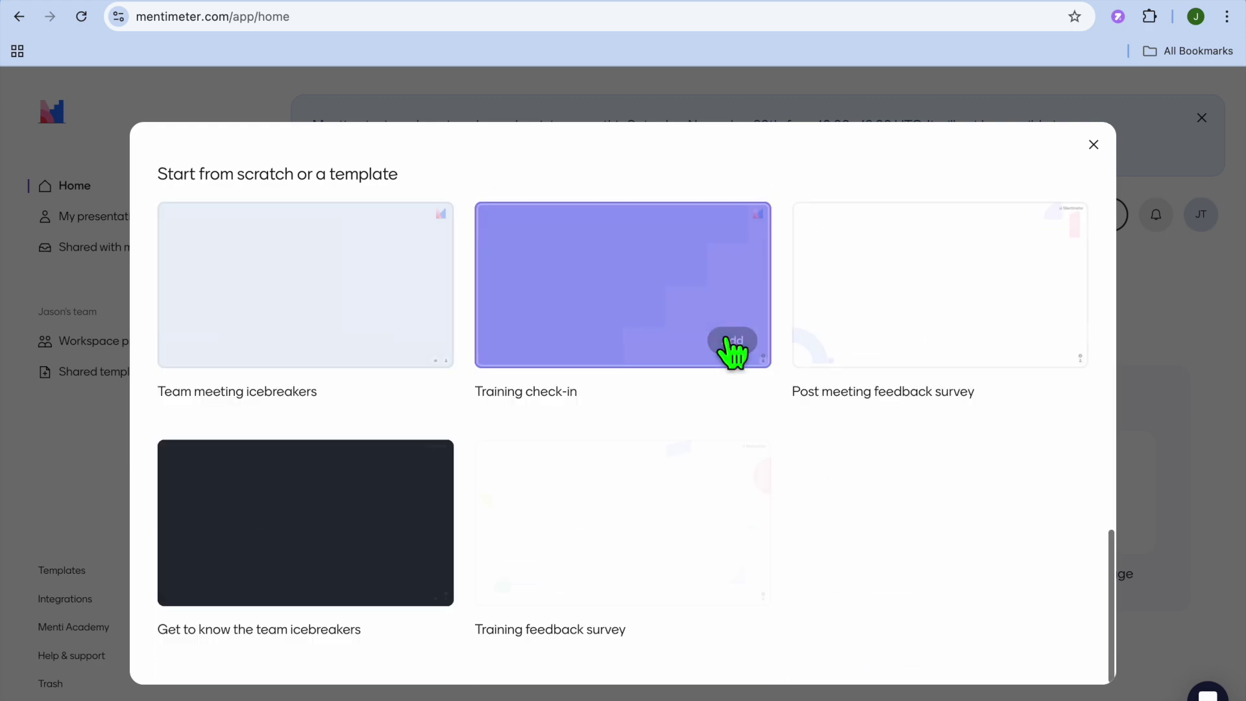
scroll(733, 353, up, 1)
scroll(732, 352, up, 5)
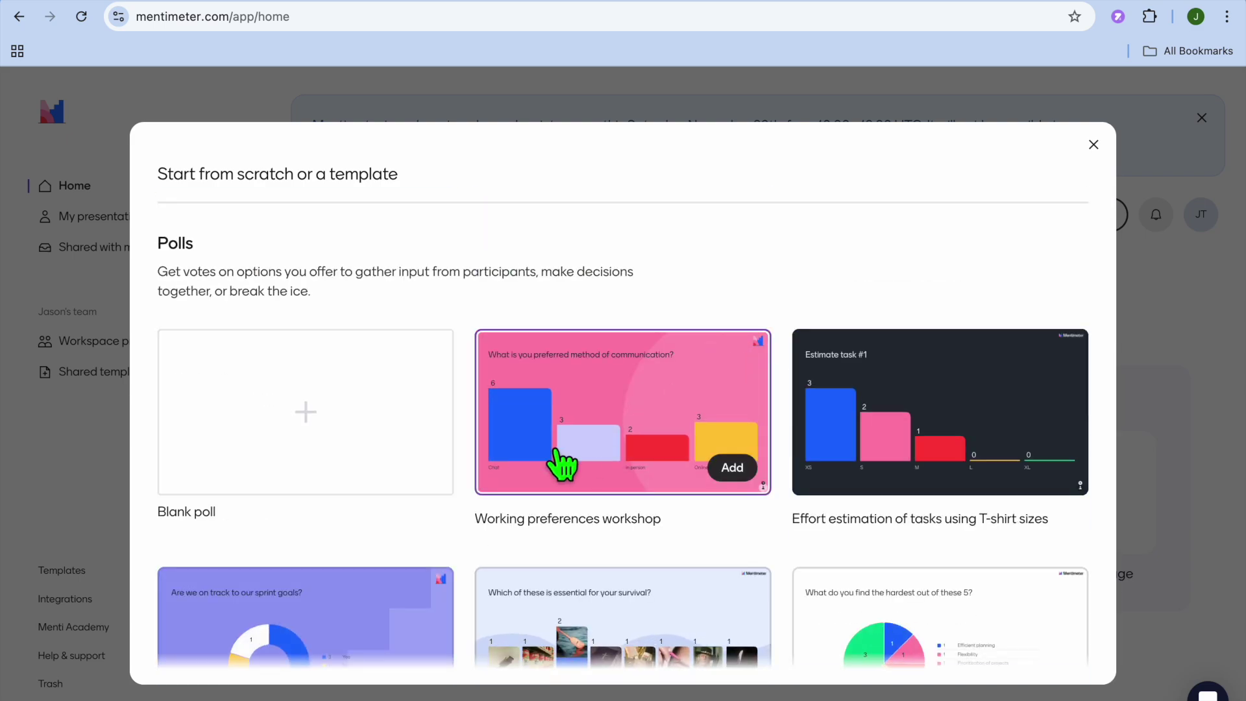
click(289, 420)
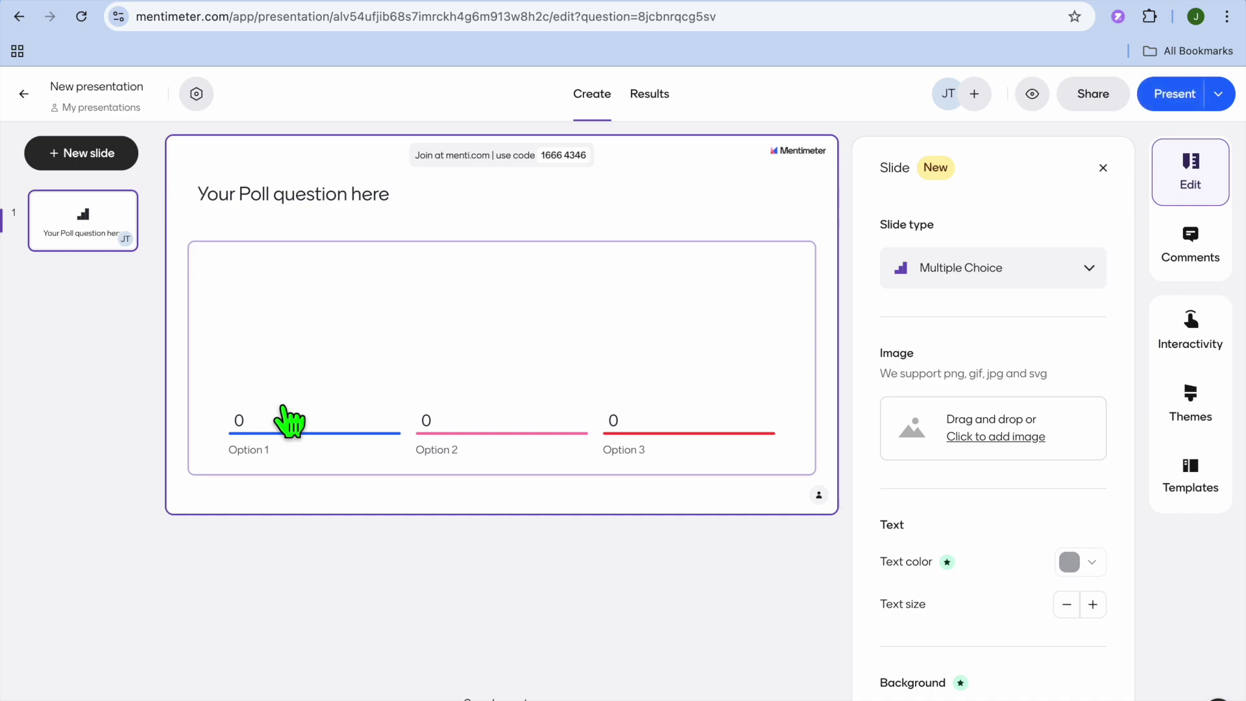
Select the placeholder question title, then reveal the multiple choice answer option settings.
click(342, 204)
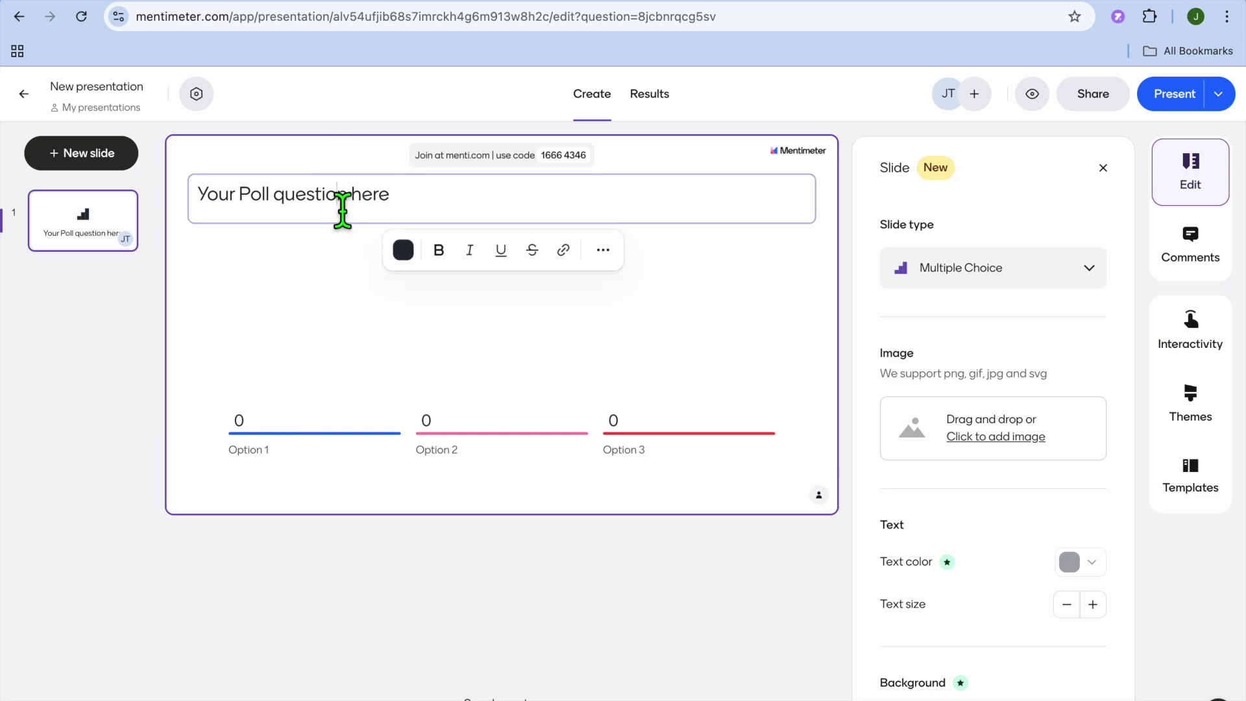
drag(426, 205, 244, 200)
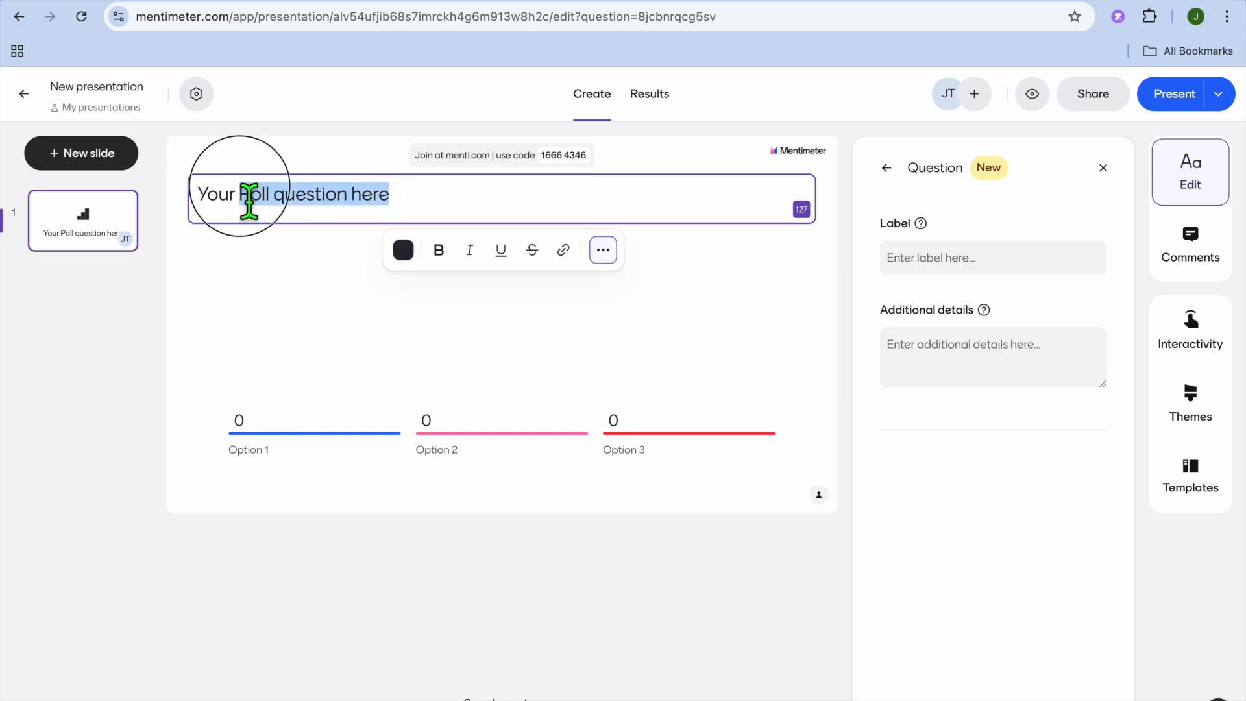
click(288, 314)
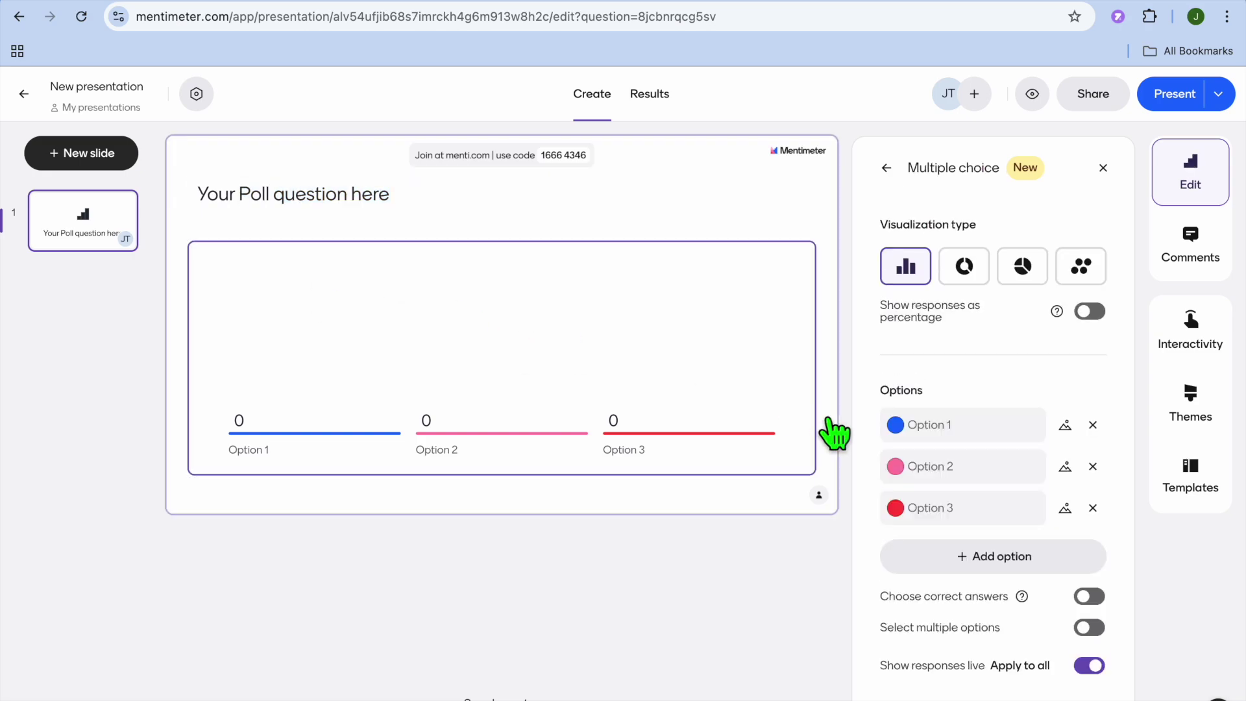
click(976, 431)
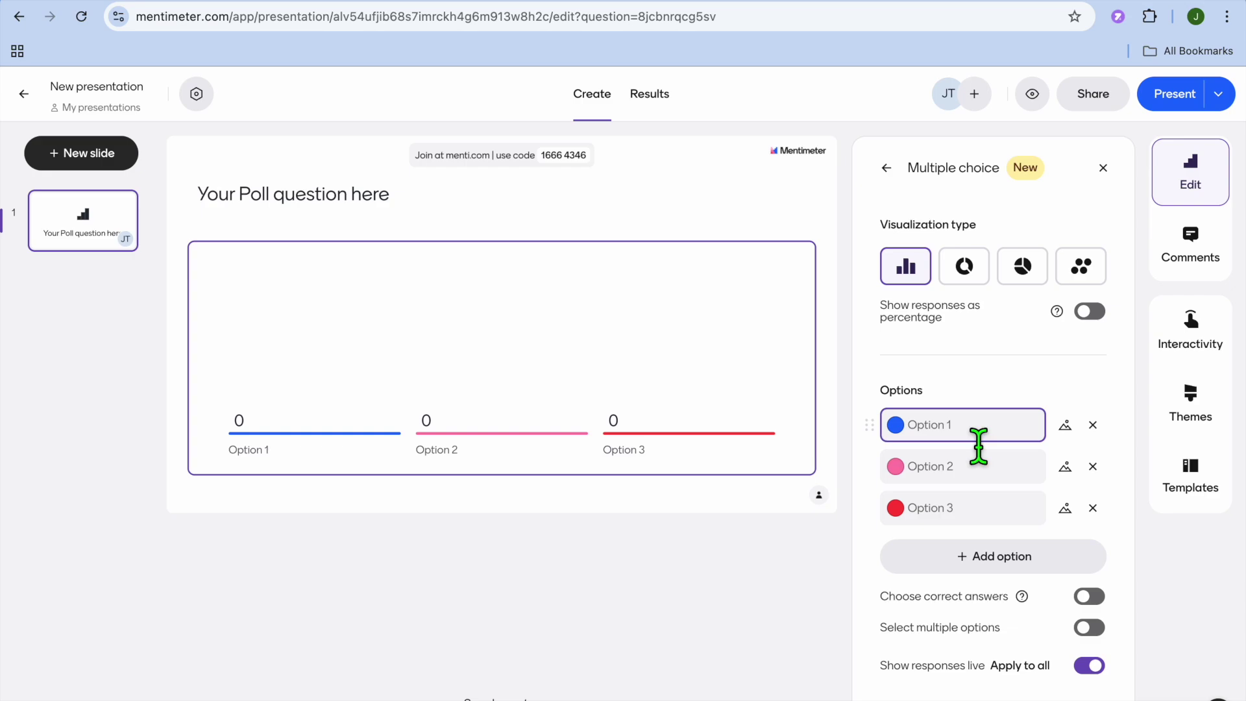
click(977, 445)
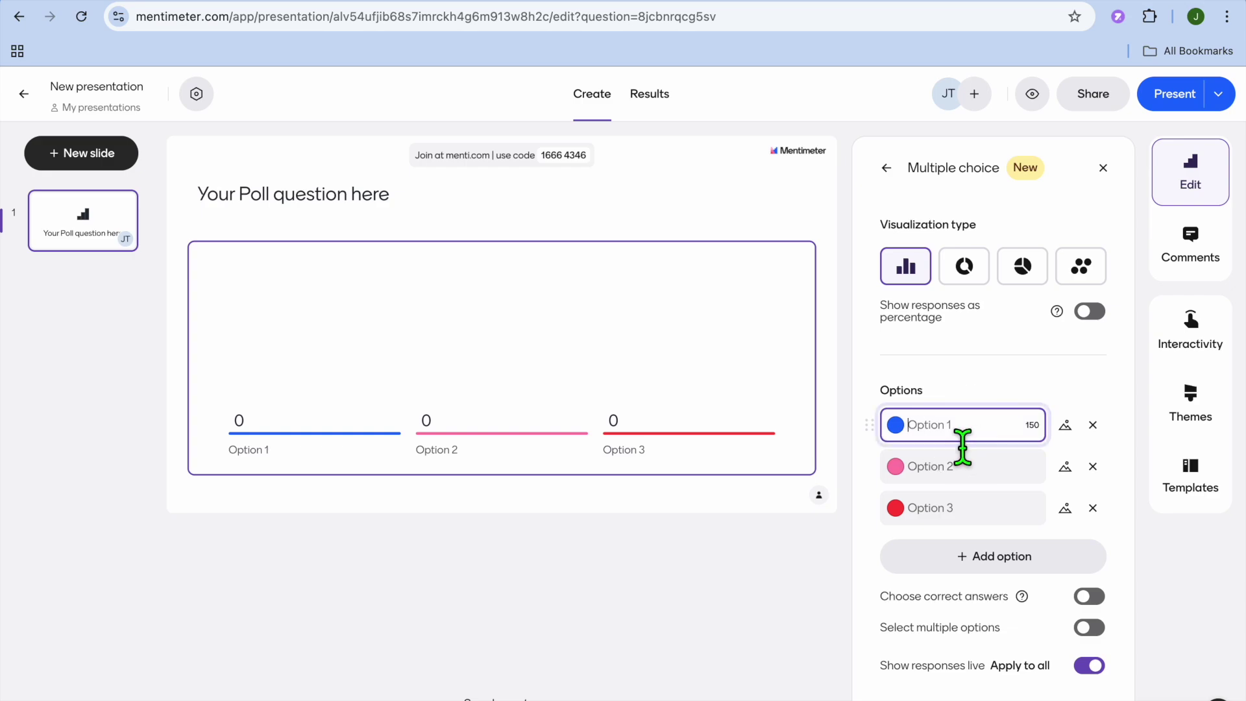
click(961, 473)
click(957, 515)
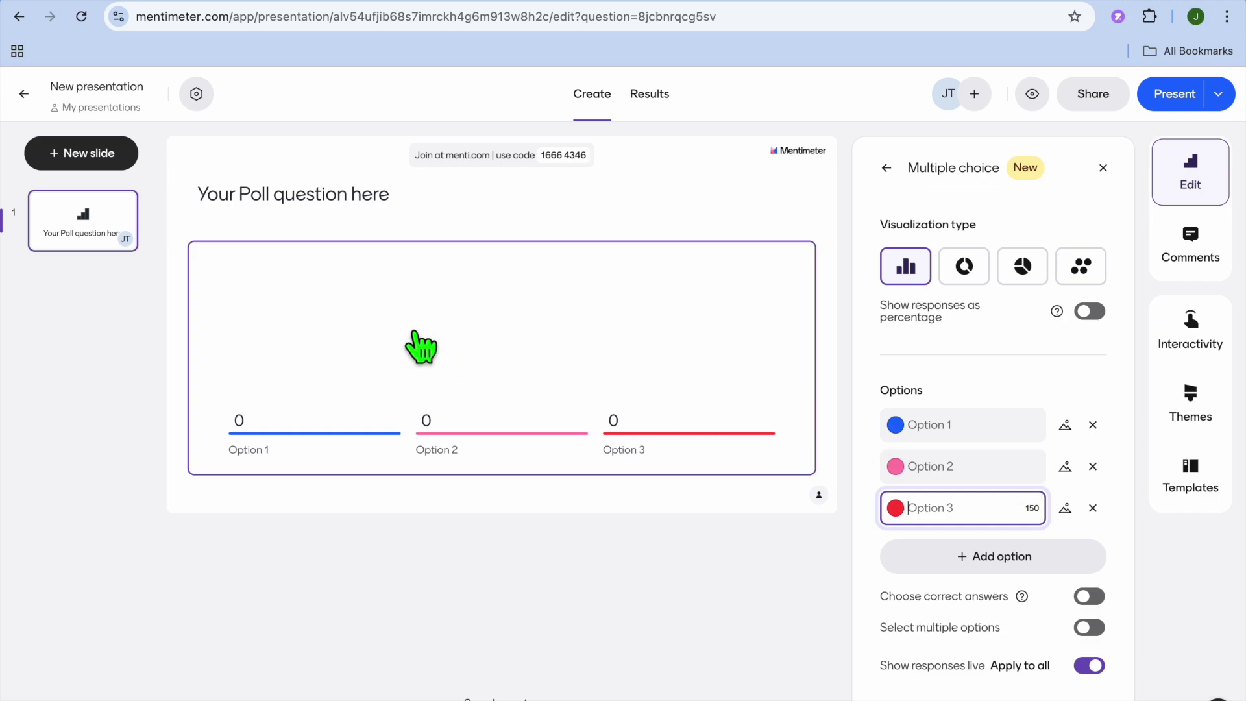
Add a Scales slide from Interactive questions as the second slide.
click(98, 172)
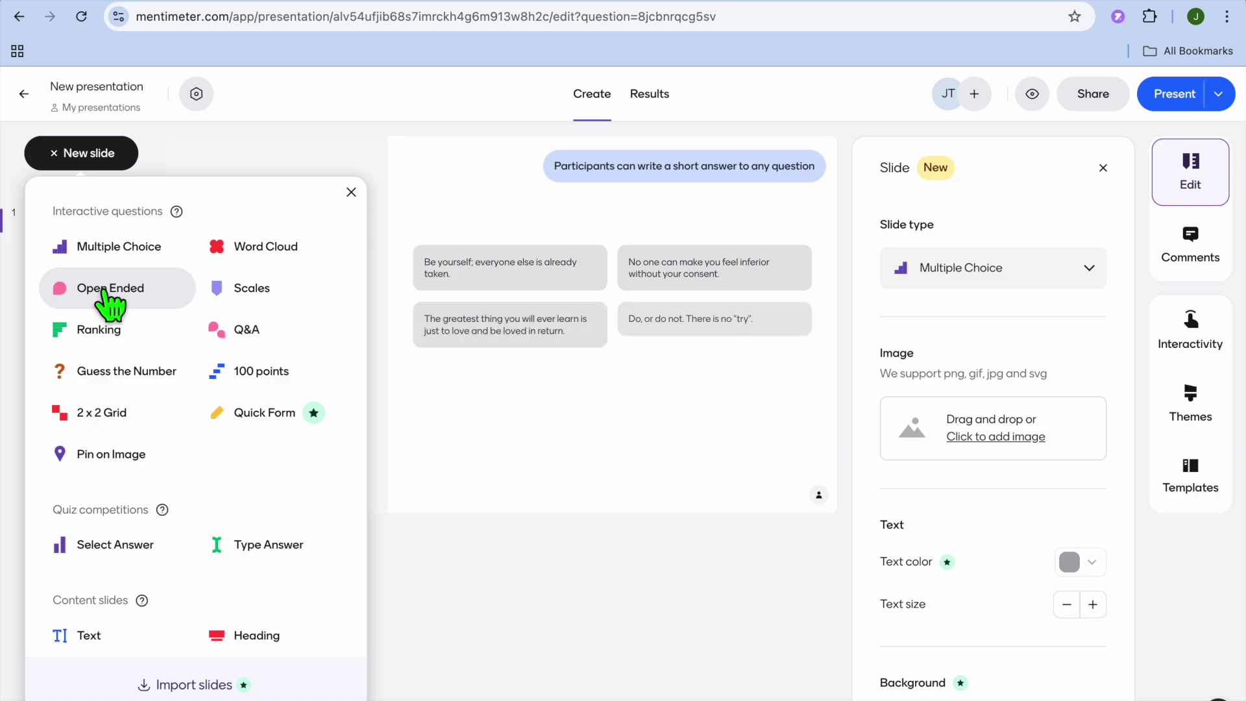
click(245, 302)
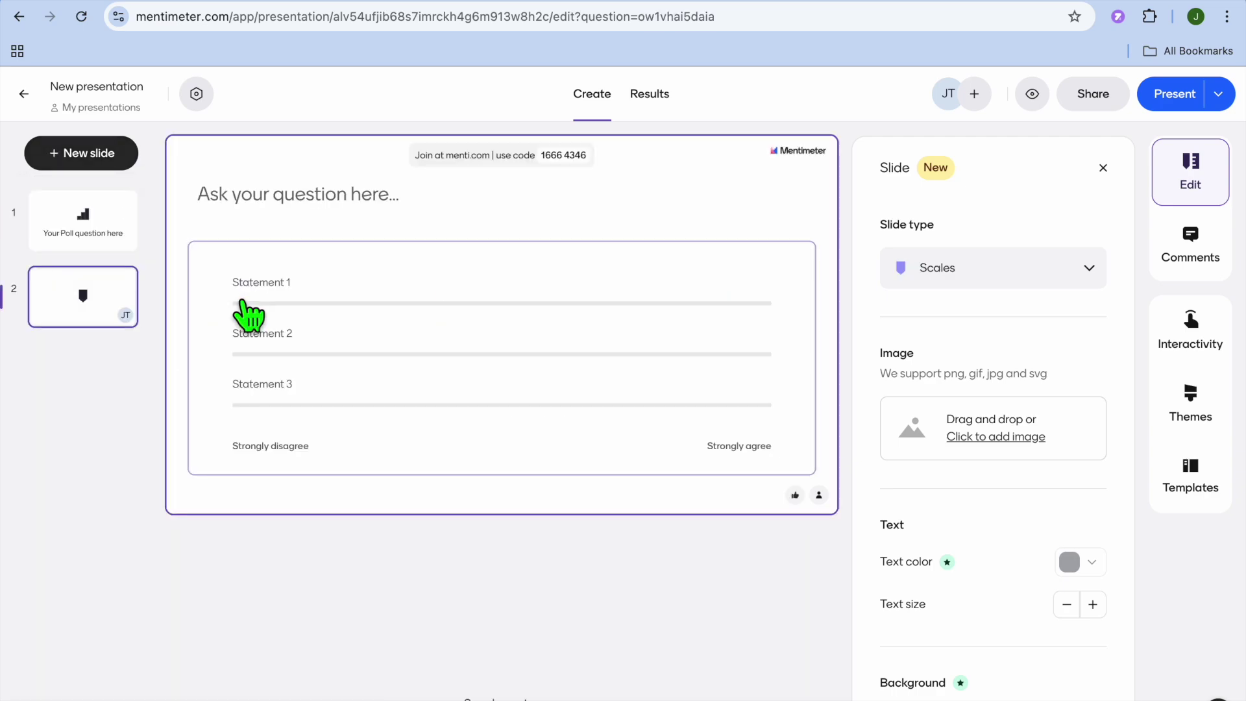
Select the Scales question title, then go through the Statement 1, 2 and 3 fields.
click(329, 220)
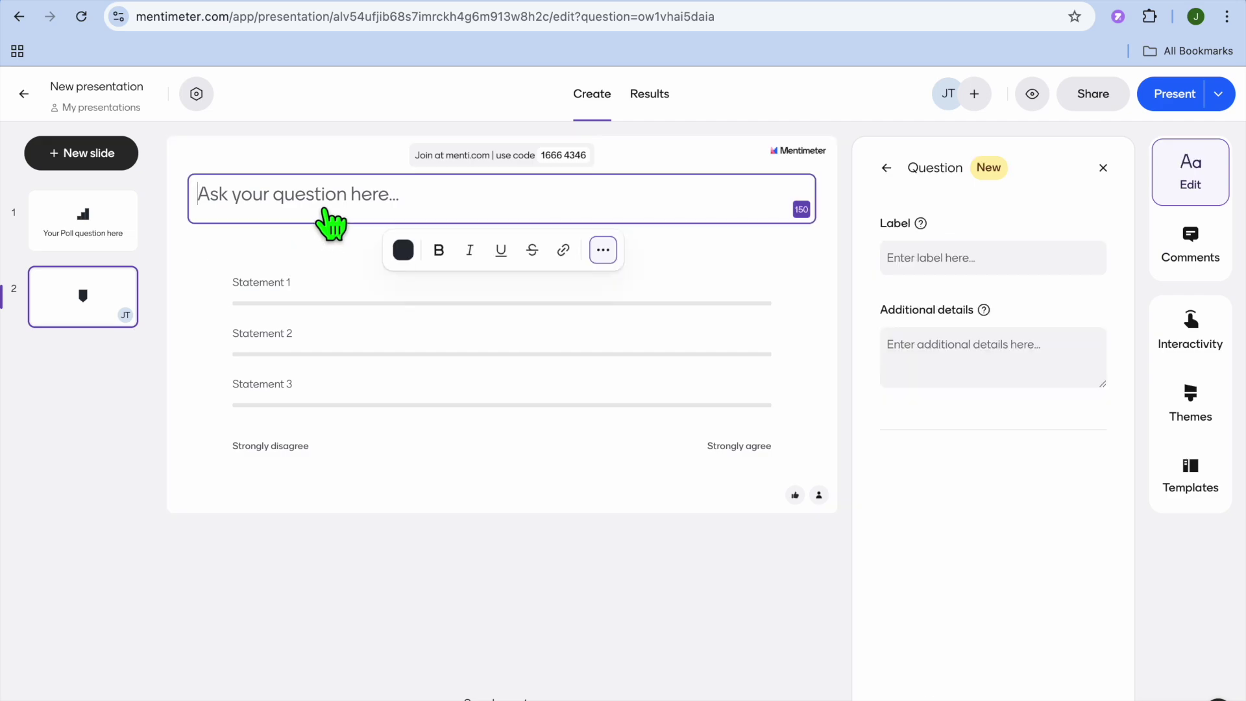
click(335, 299)
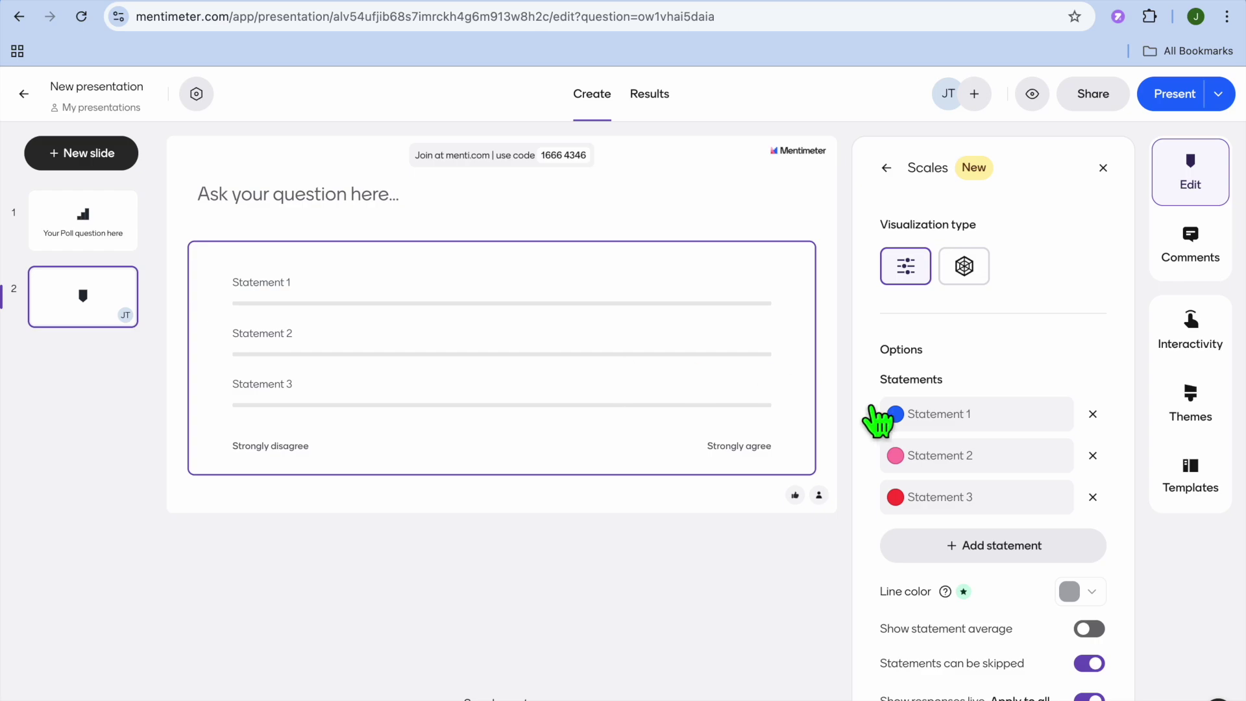
click(942, 421)
click(951, 457)
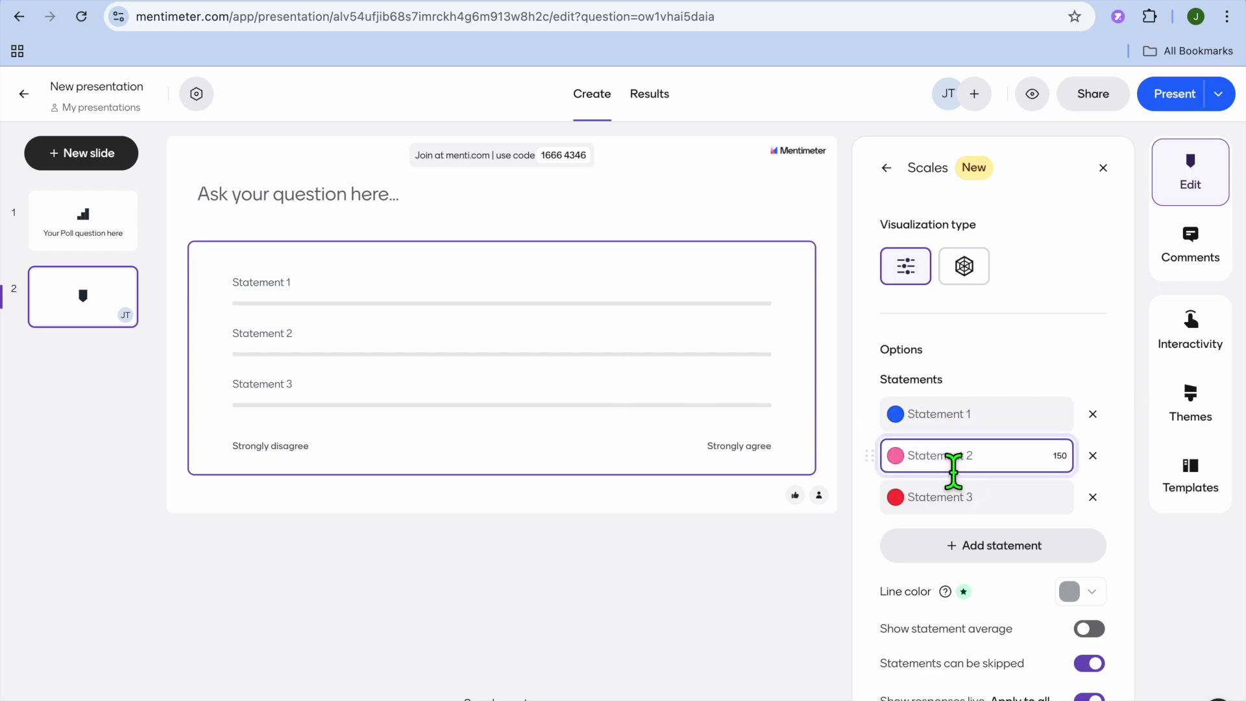
click(952, 501)
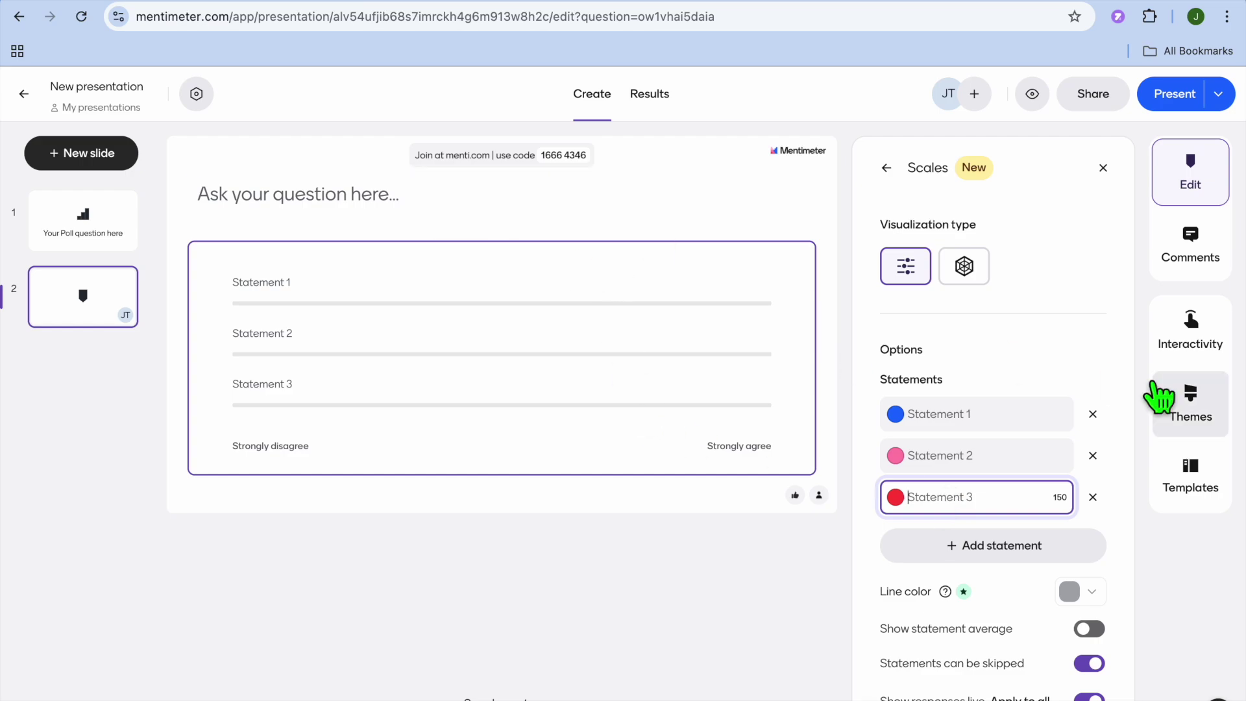
Apply the ColorJoy default theme to all slides from the Themes panel.
click(1207, 407)
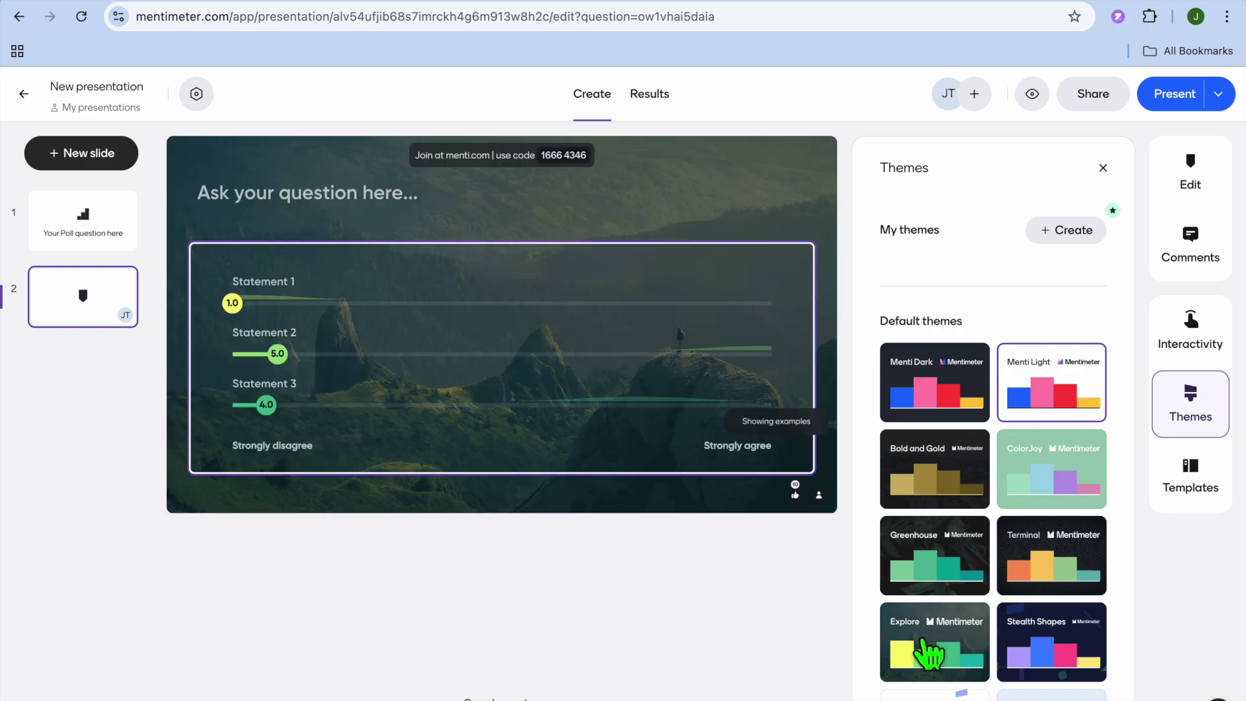
click(1058, 498)
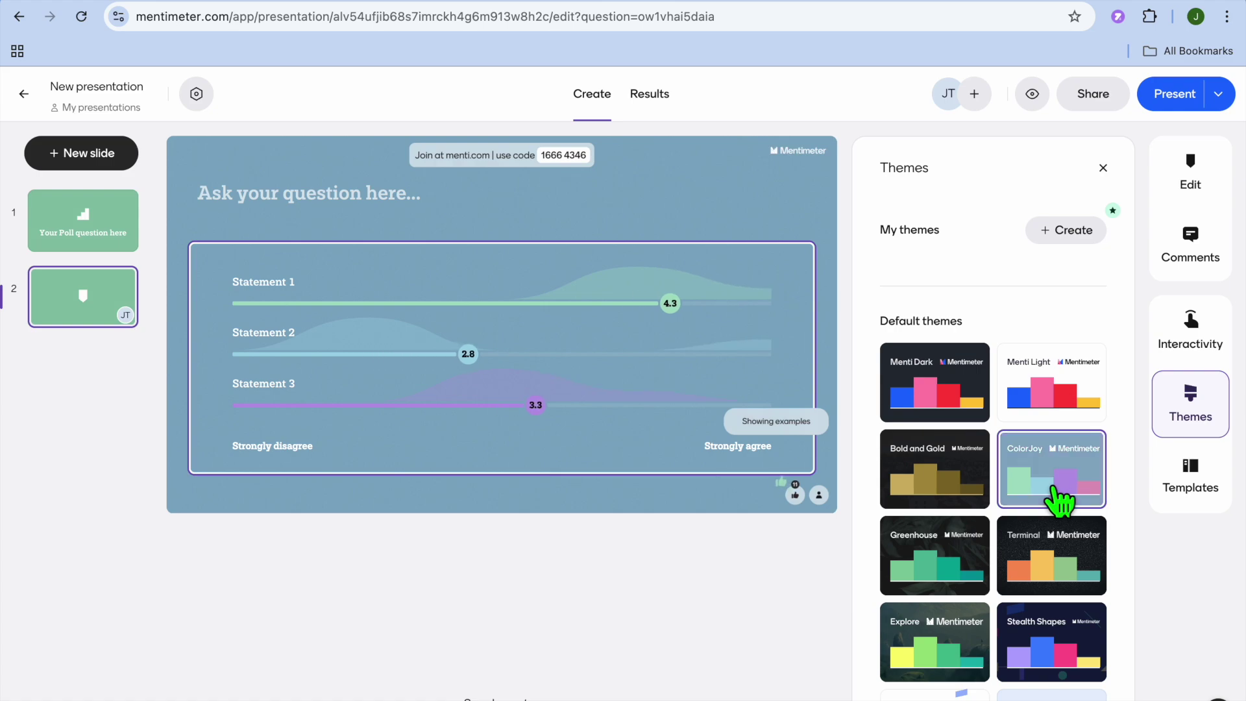
scroll(1060, 498, down, 3)
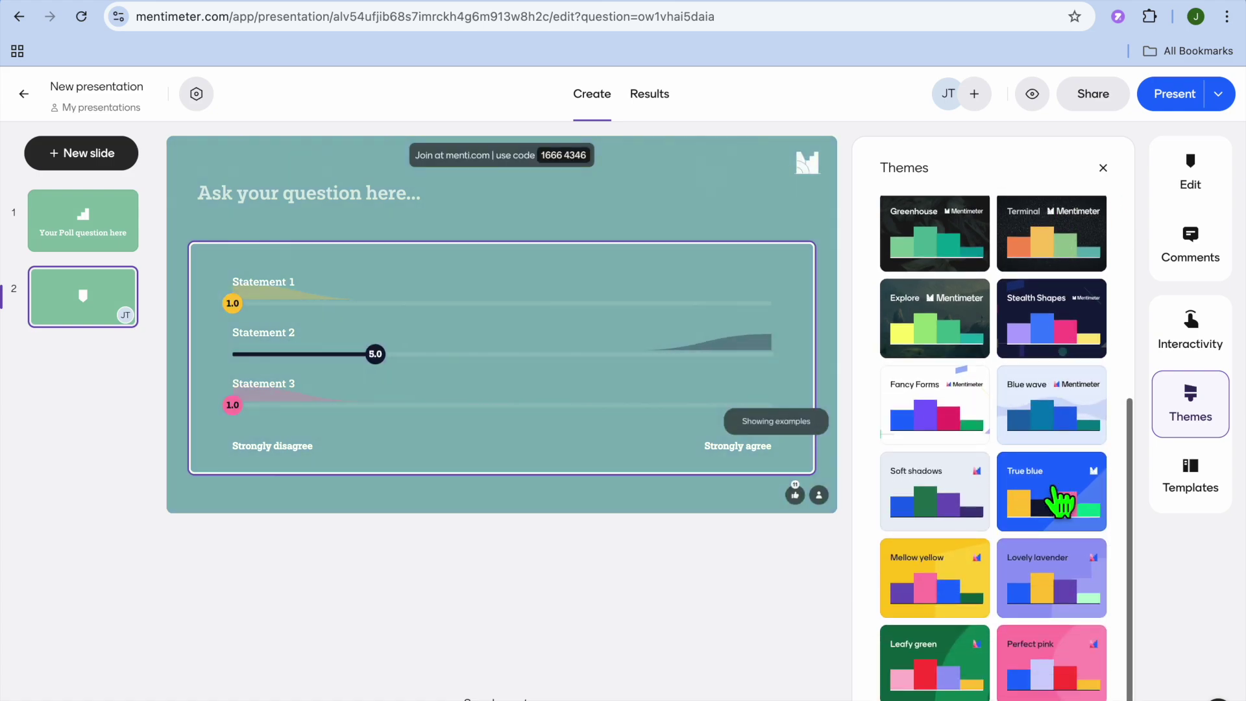
scroll(1058, 498, up, 3)
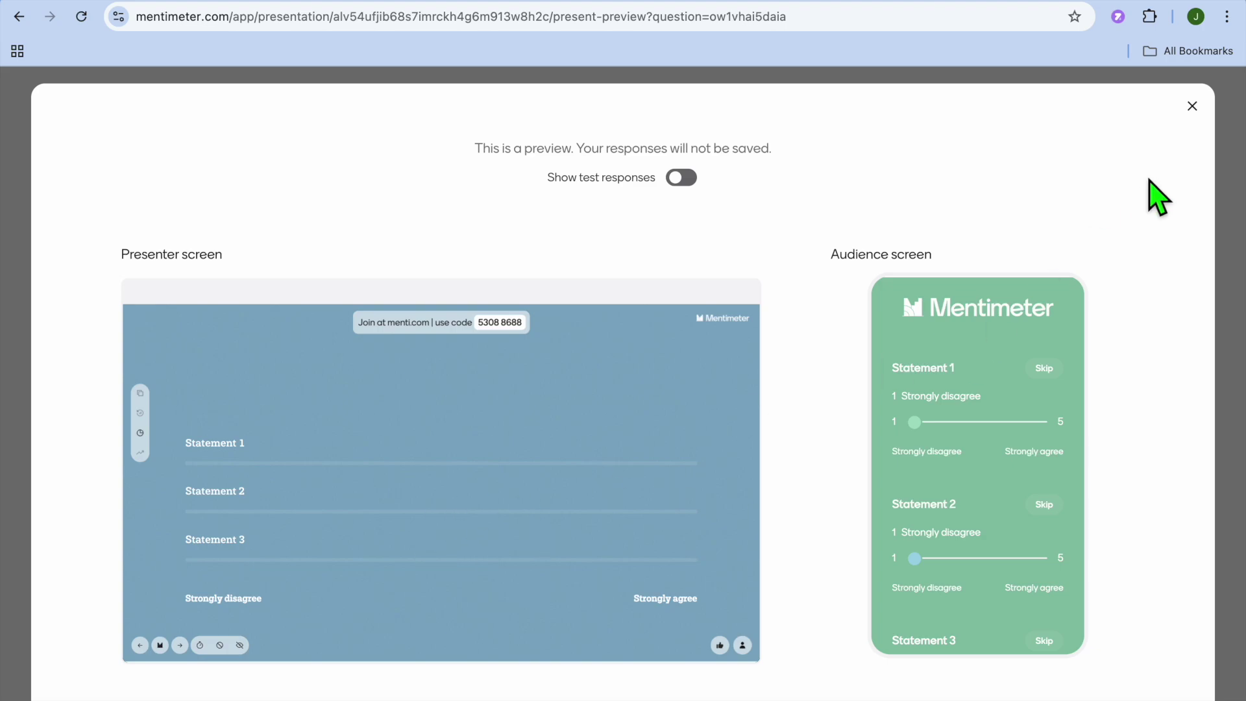
click(1191, 105)
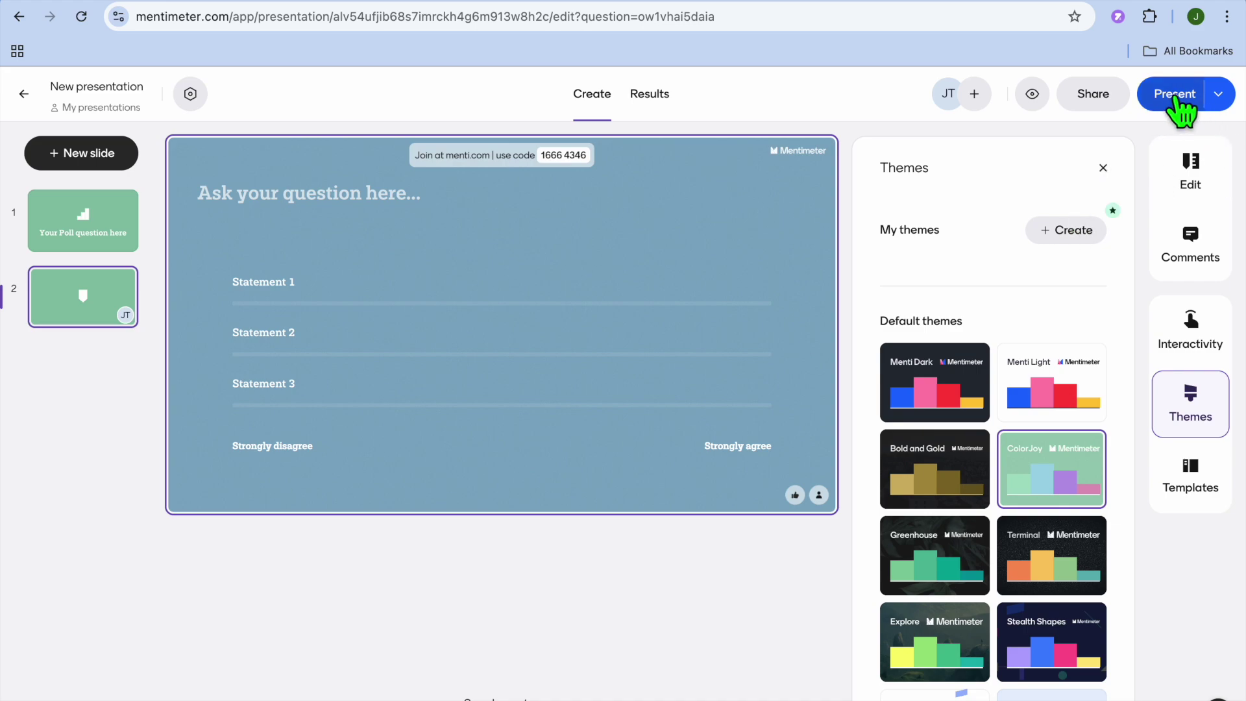
Review and close the Share settings, then list the Present dropdown options.
click(1094, 95)
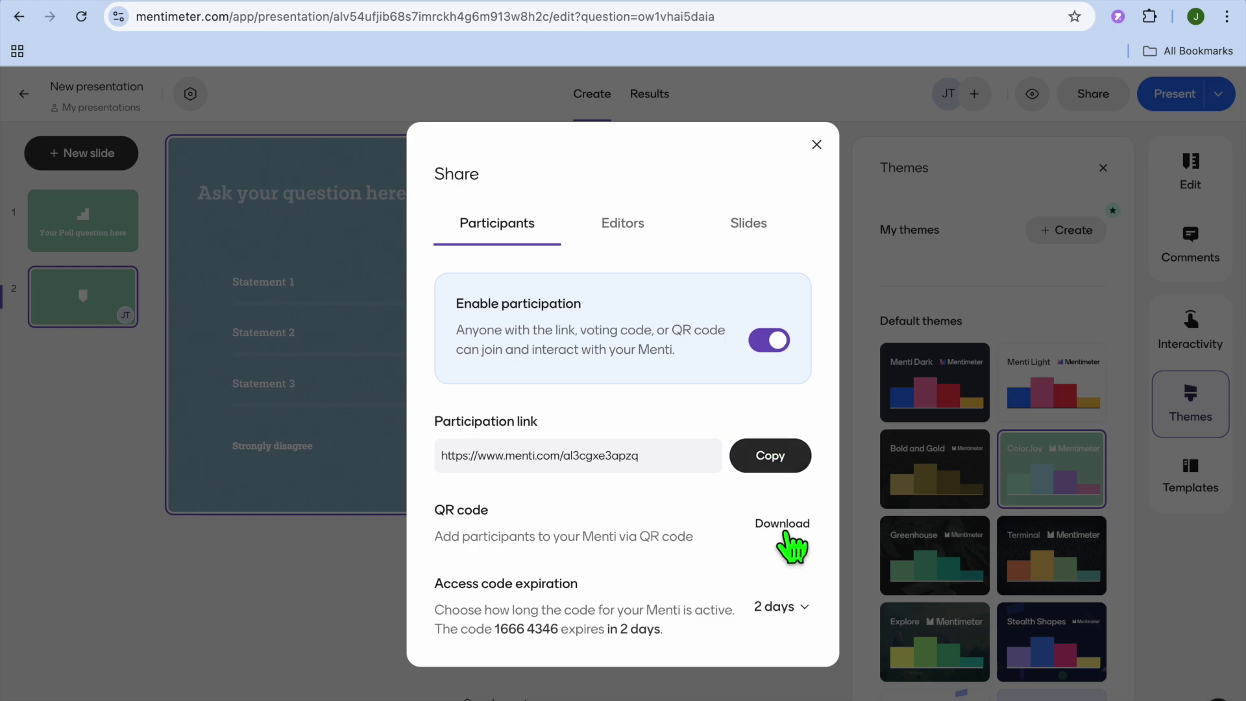
click(816, 144)
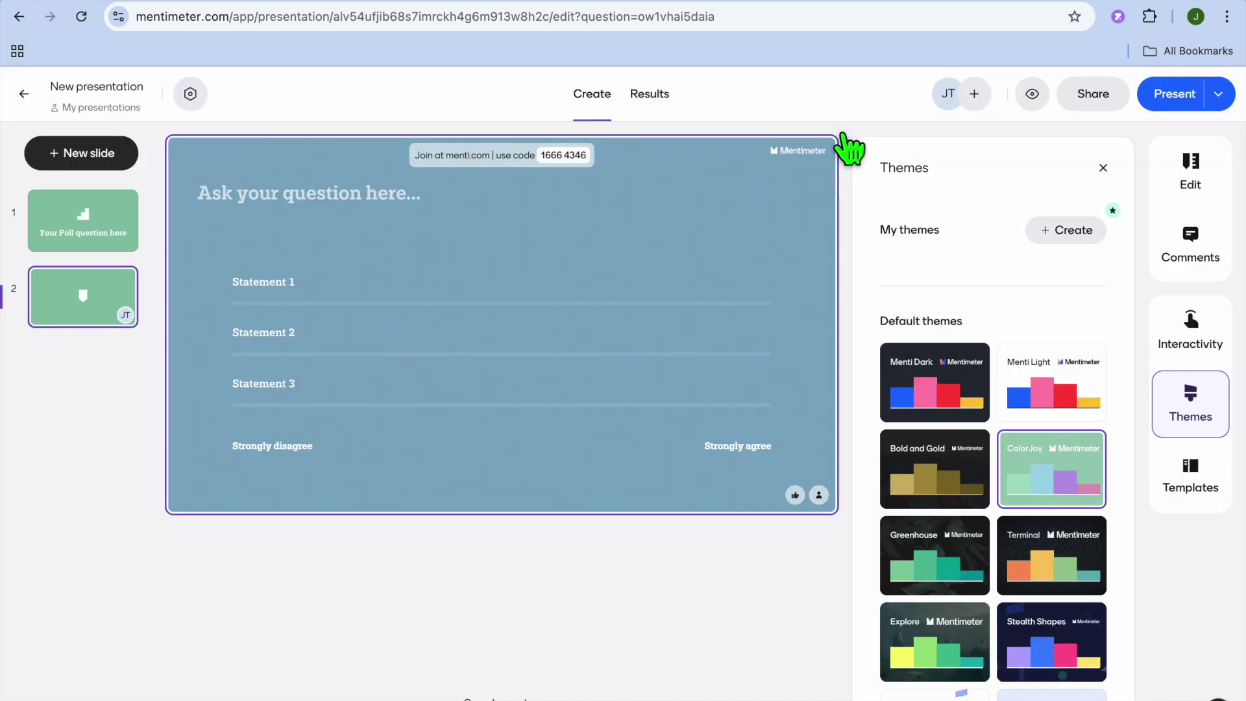
click(1212, 96)
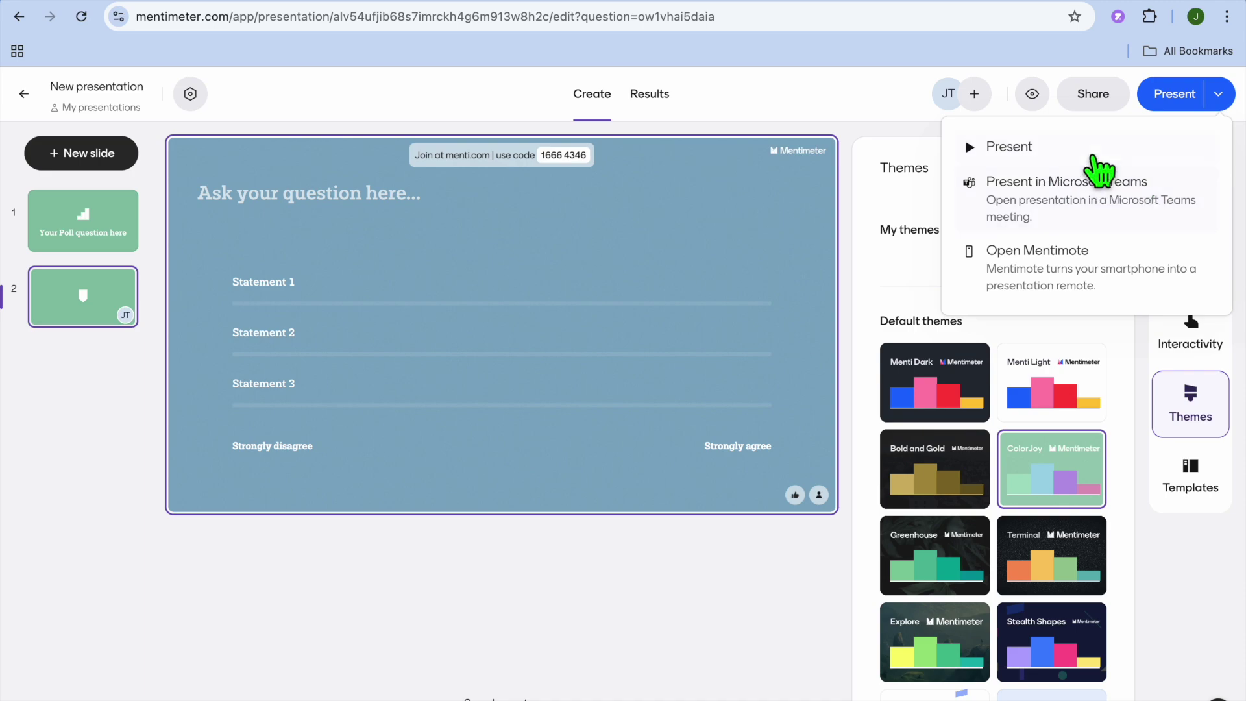
Choose Present from the dropdown to show the slides full screen.
click(1094, 155)
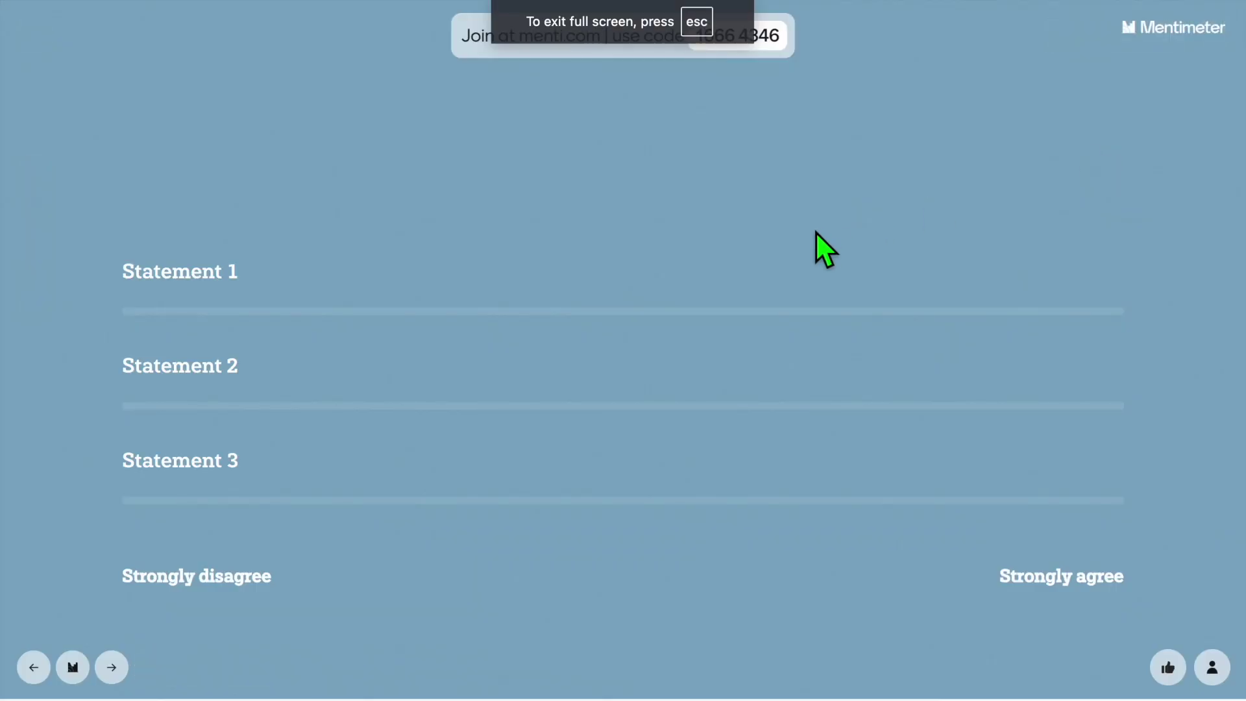
Advance past the Scales slide to the end-of-presentation screen.
click(111, 667)
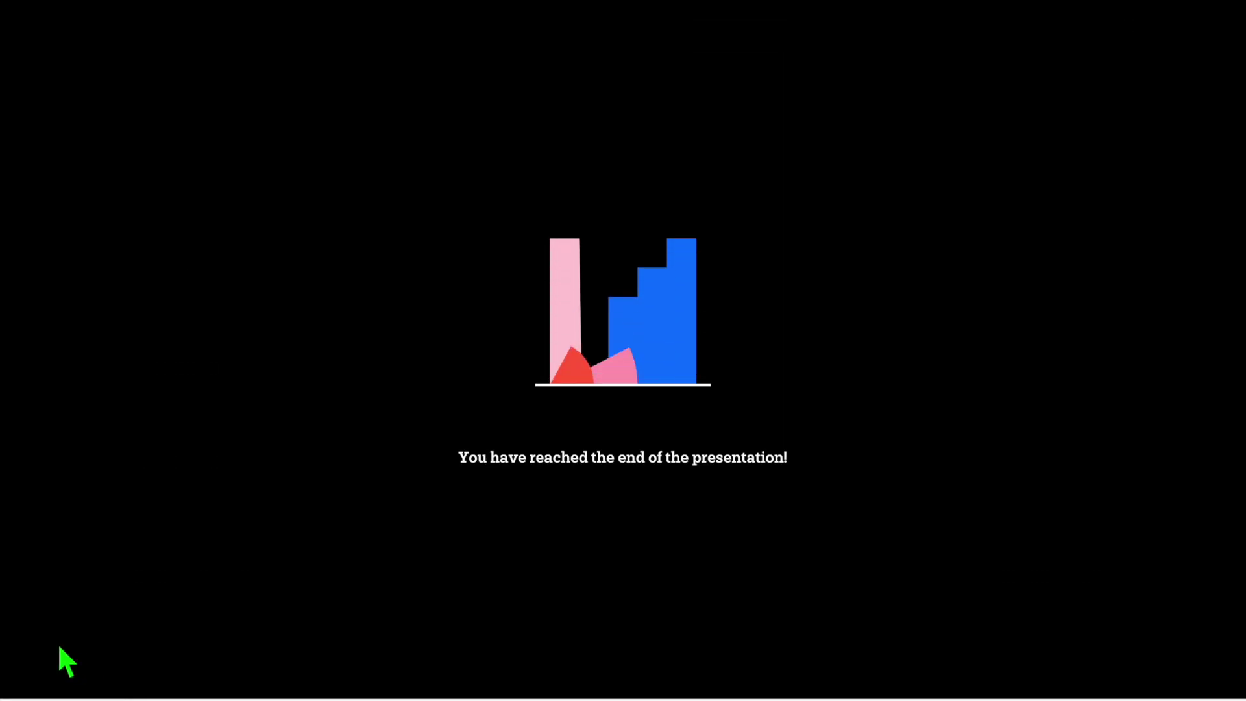